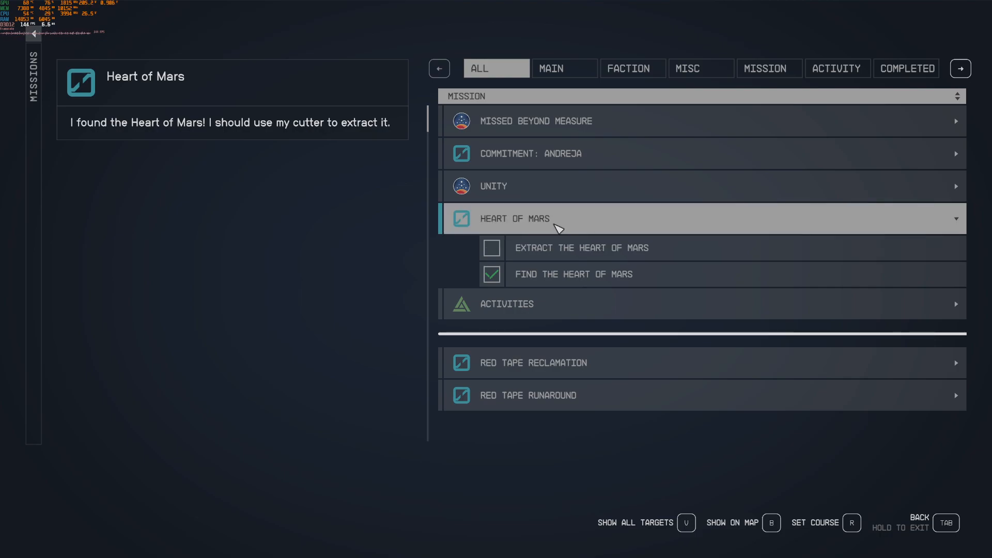
Leave the mission log, approach the Heart of Mars deposit with the cutter raised and fire at it.
key(Tab)
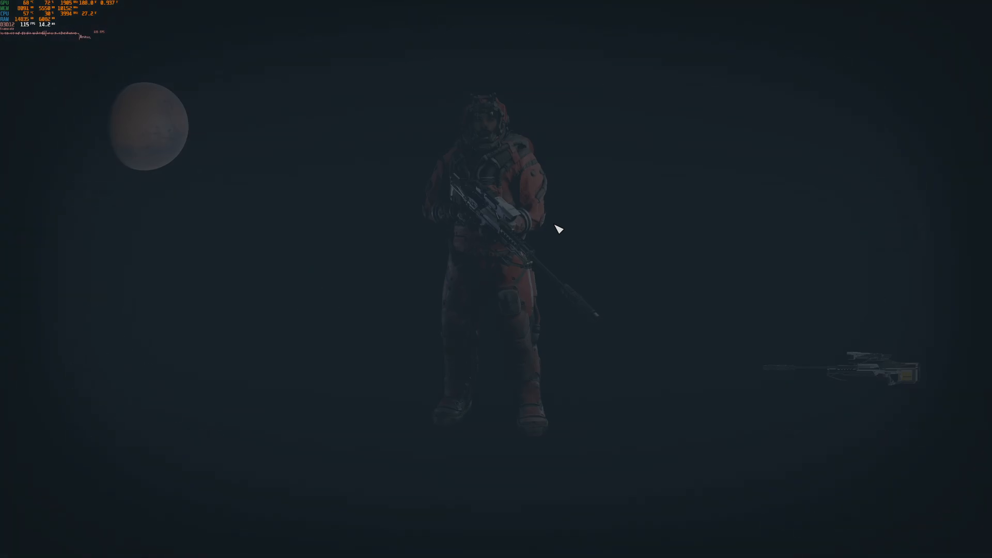
key(f)
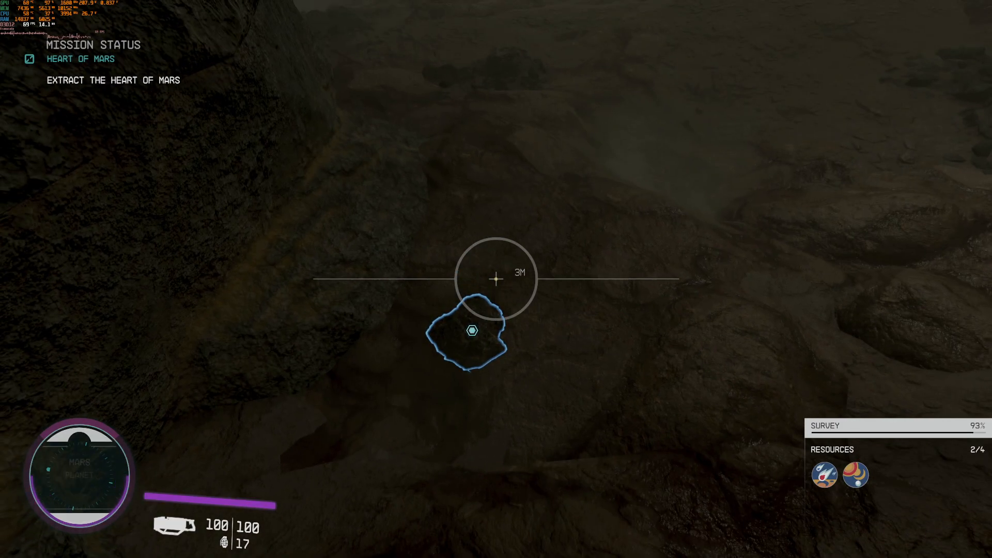
key(w)
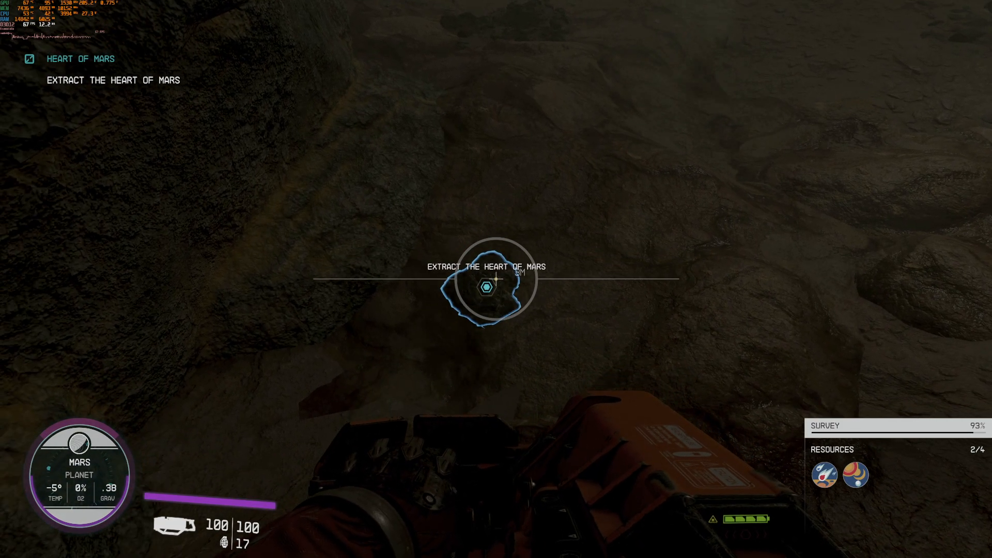
key(w)
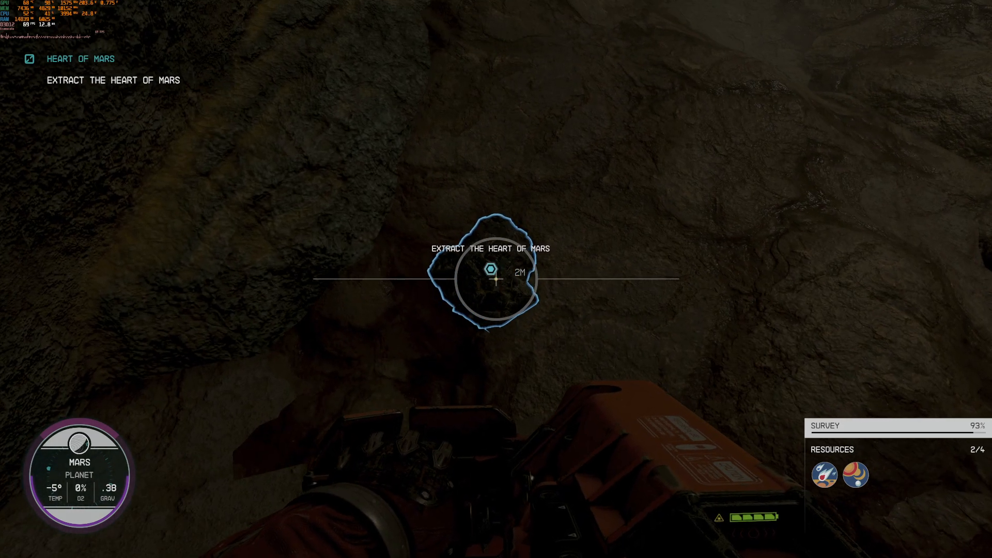
key(w)
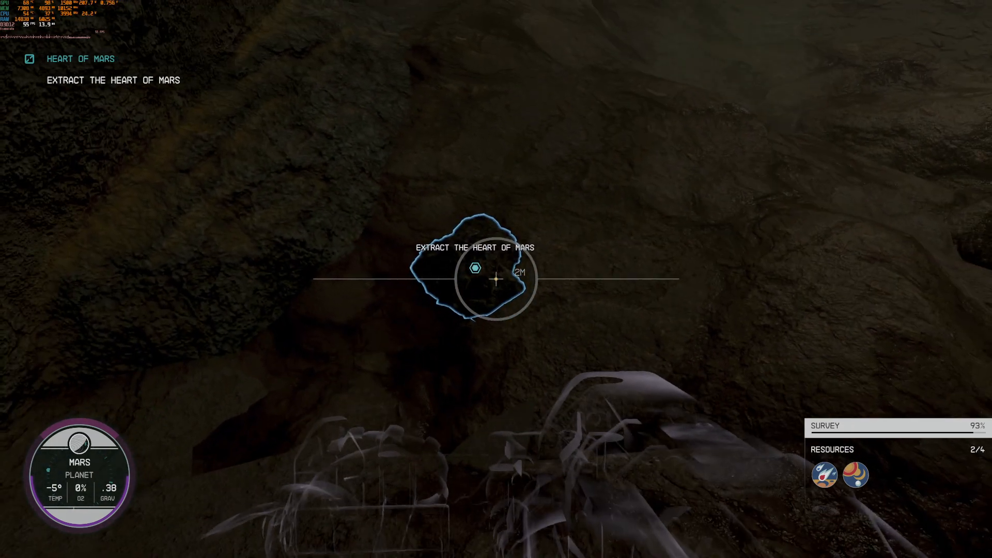
key(w)
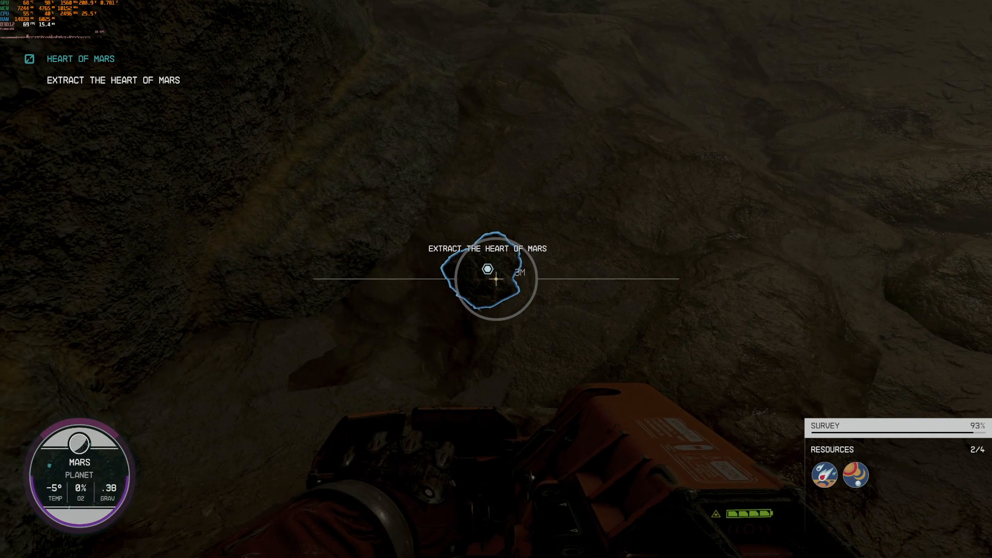
click(497, 279)
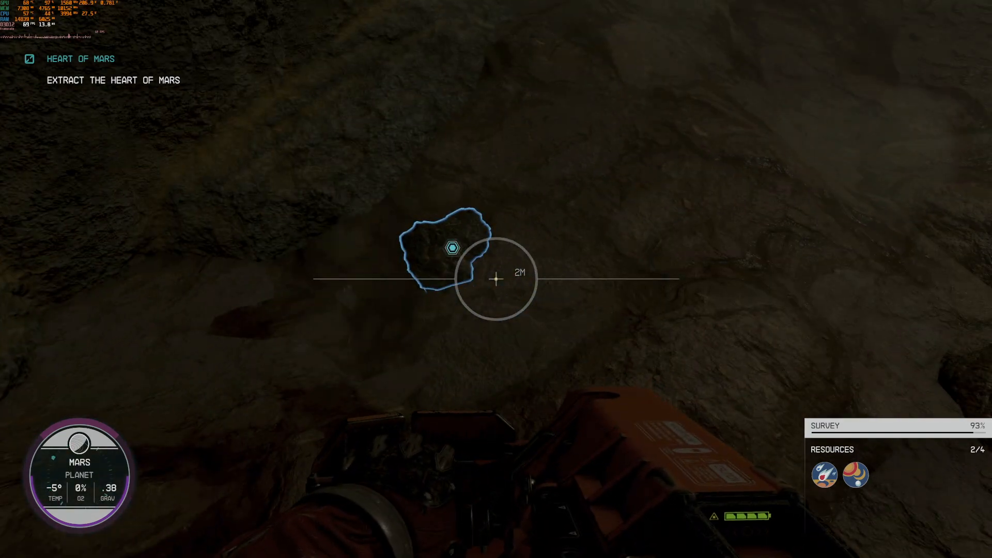
Bring up the developer console with the grave key.
key(grave)
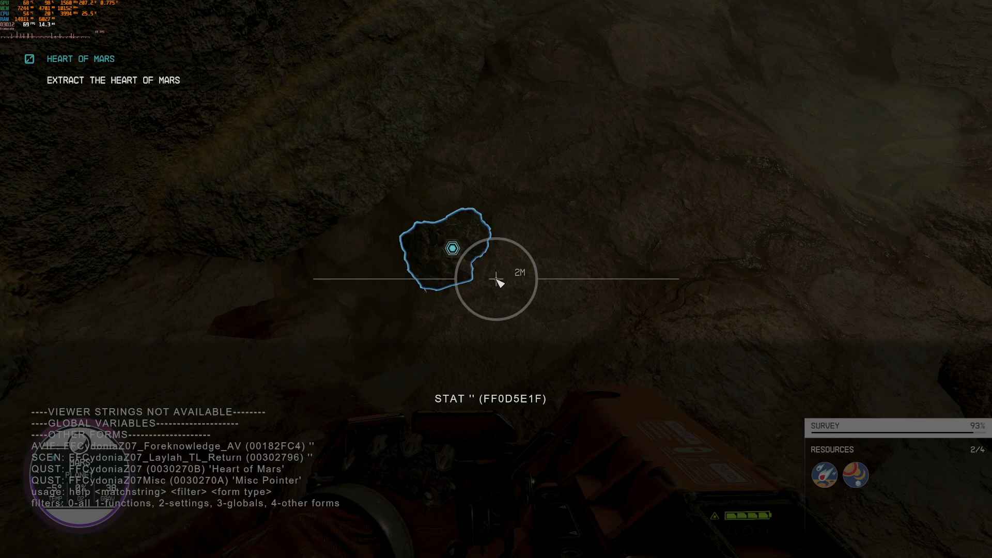
text(sq)
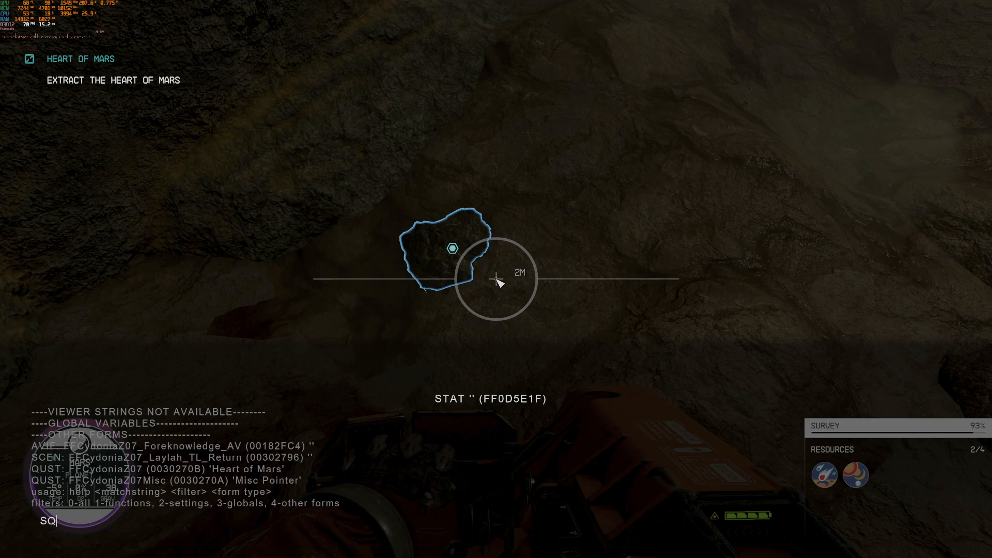
text(t)
Run SQT to list current quest targets, showing quest ID FFCydoniaZ07.
key(Return)
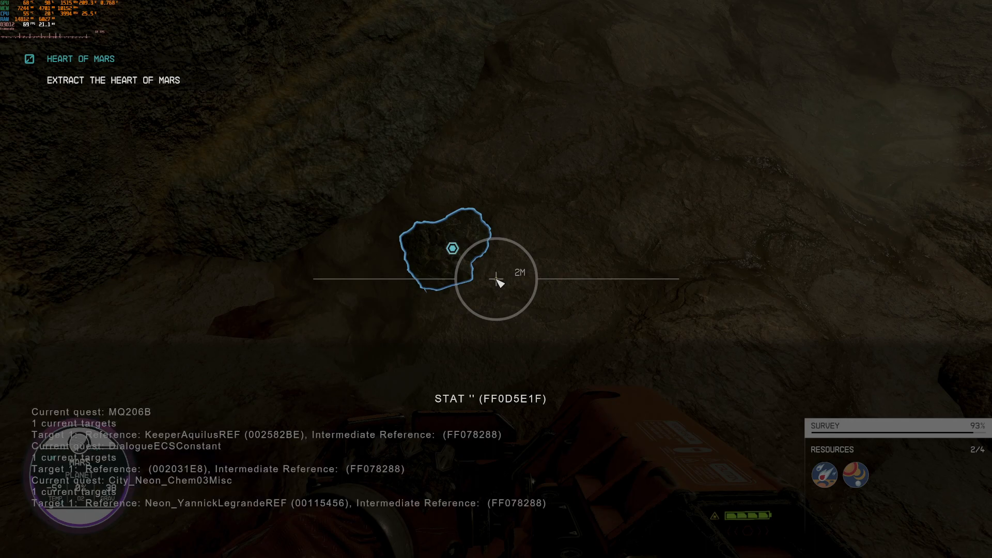
scroll(166, 463, up, 2)
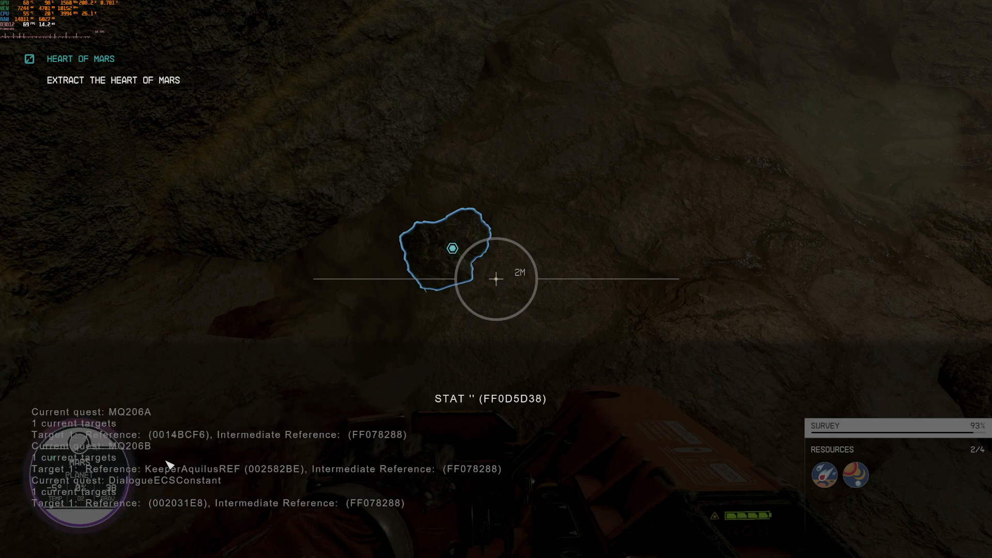
scroll(166, 462, up, 2)
scroll(166, 463, up, 2)
scroll(166, 463, up, 2)
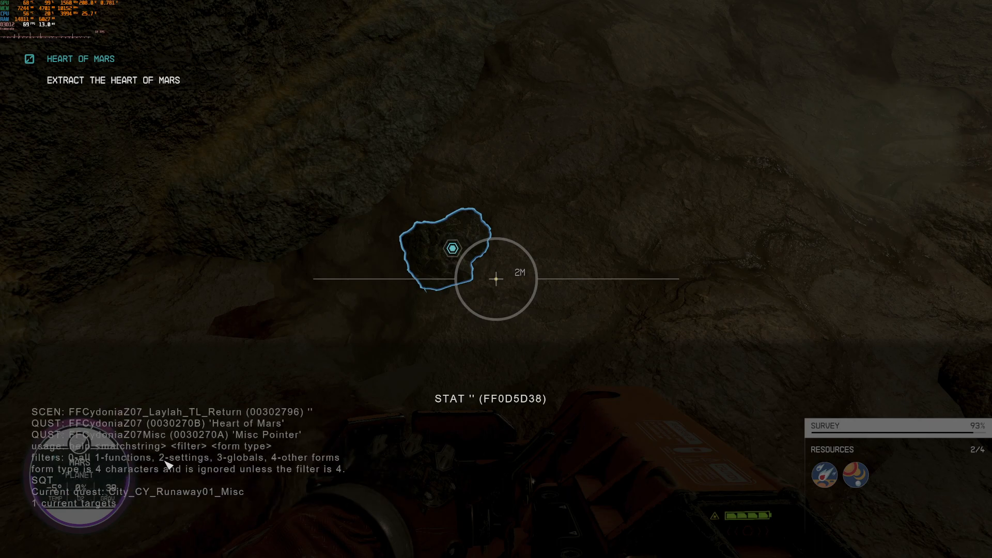
scroll(166, 463, down, 2)
scroll(73, 469, down, 2)
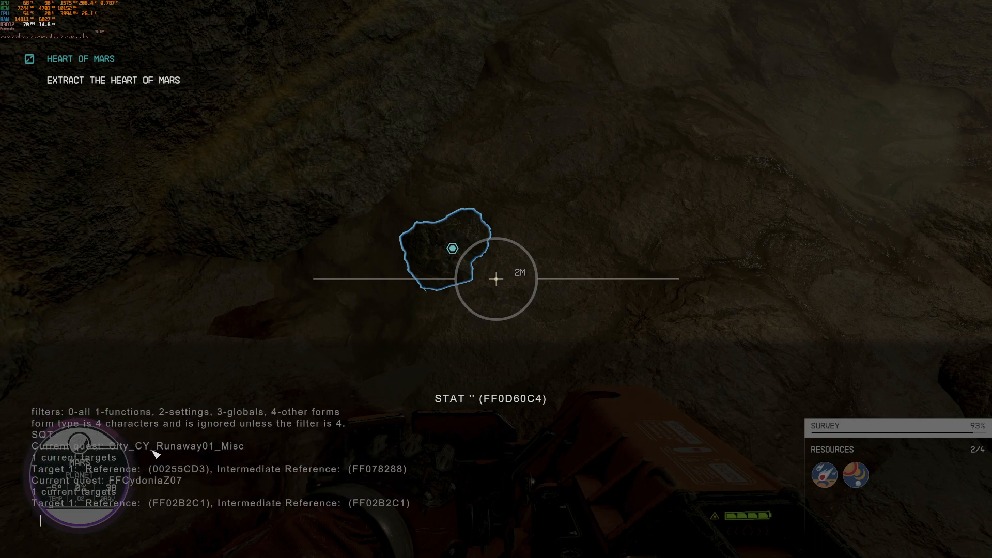
scroll(100, 486, down, 1)
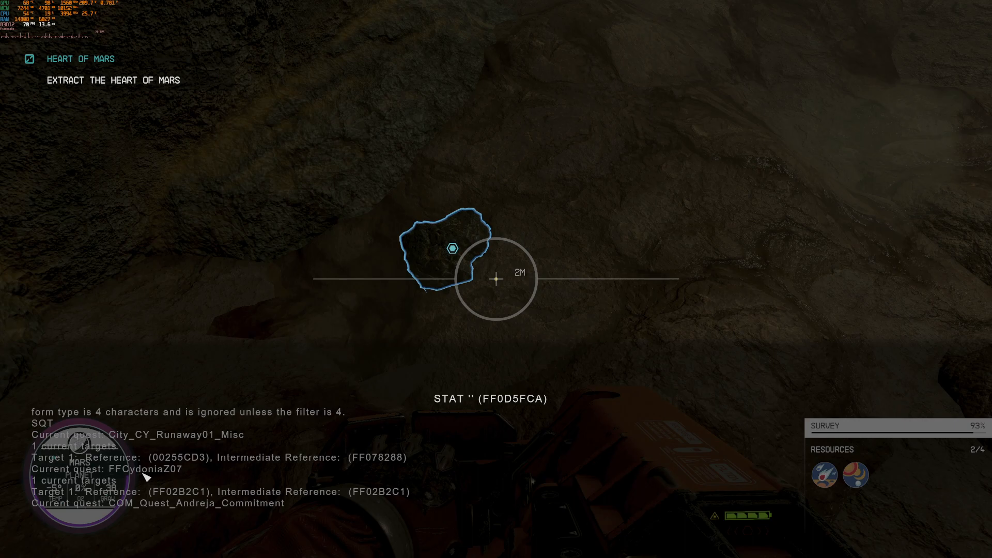
text(SQV)
text( FFC)
text(ydoni)
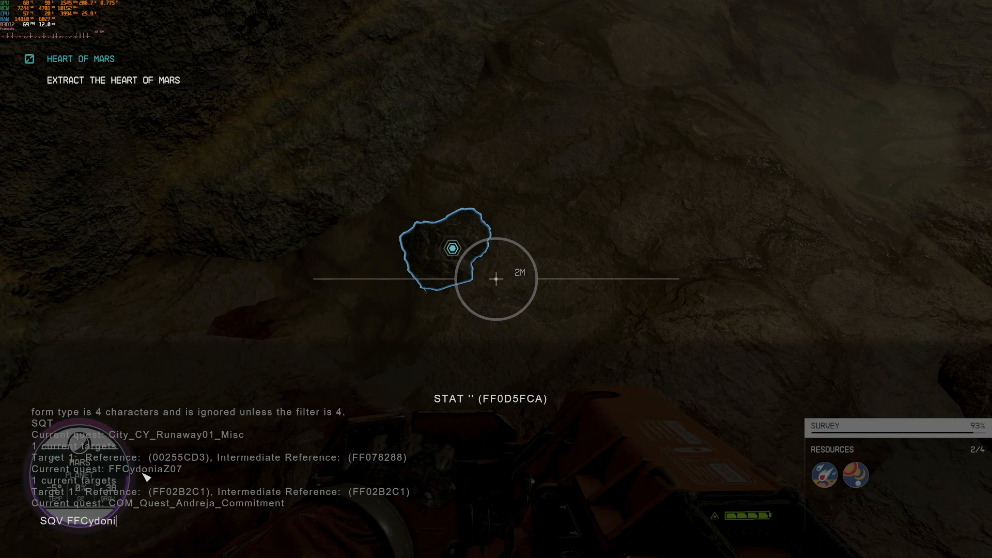
text(aZ)
text(07)
Run SQV FFCydoniaZ07, which returns a 'not found for parameter Quest' error.
key(Return)
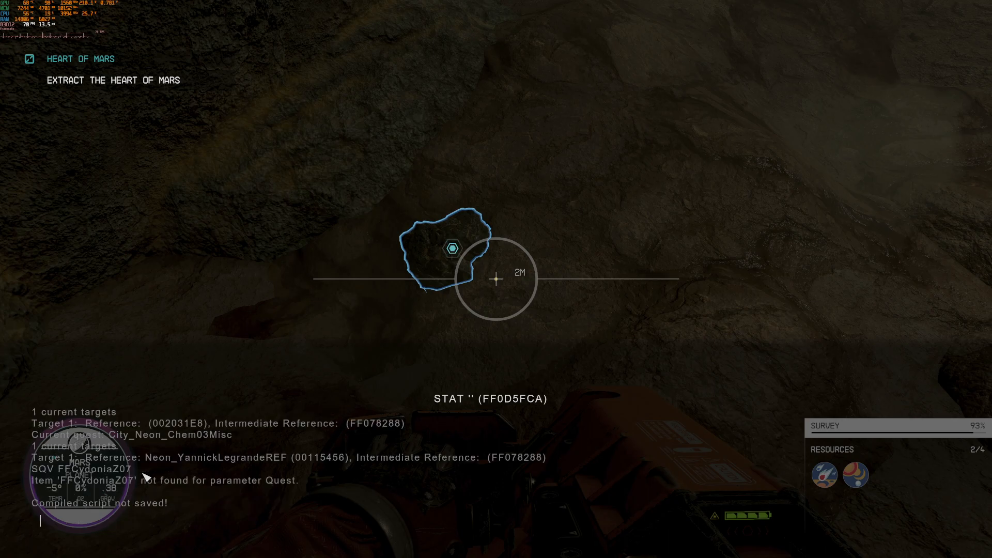
text(help)
text( FFCyd)
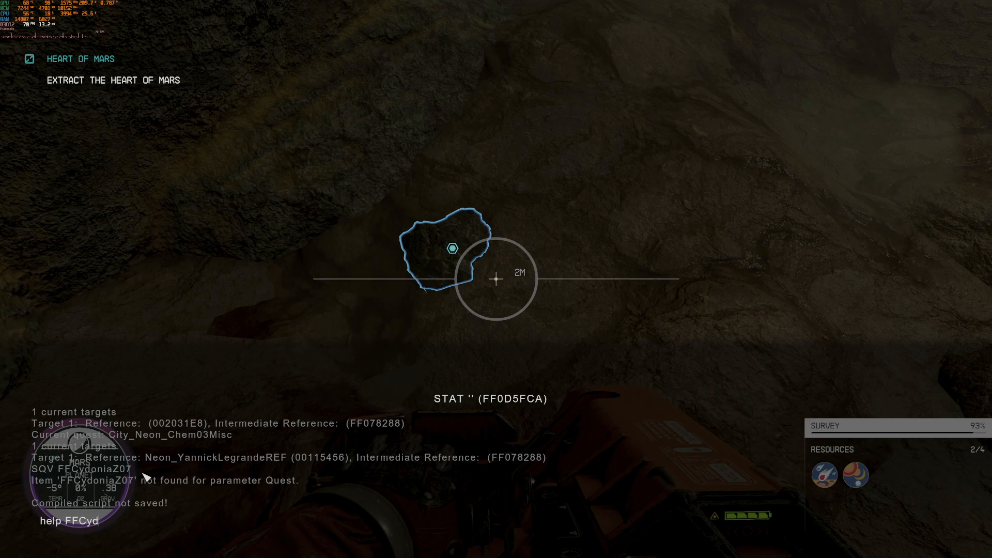
text(onia)
scroll(145, 477, up, 2)
scroll(163, 465, up, 1)
scroll(171, 465, up, 1)
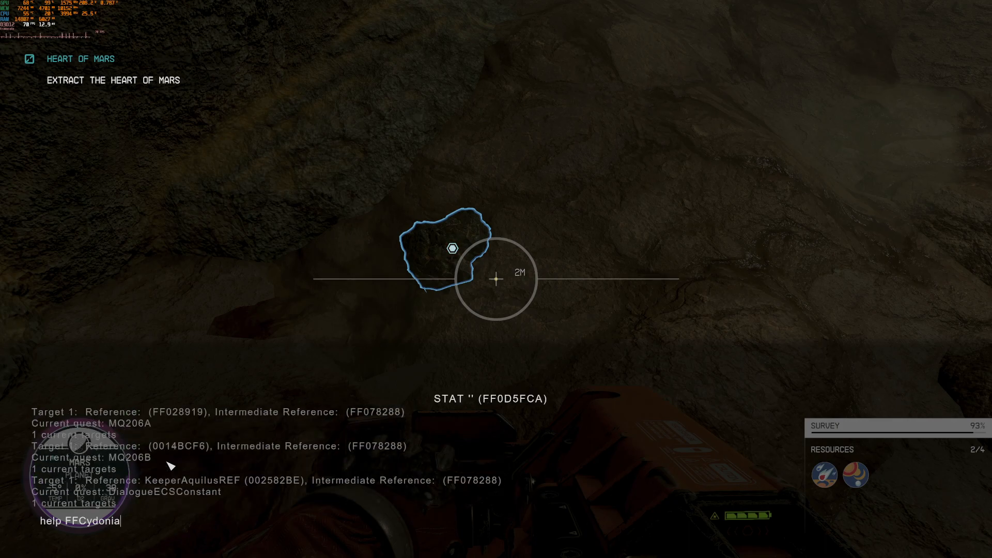
scroll(171, 465, up, 2)
scroll(170, 465, up, 2)
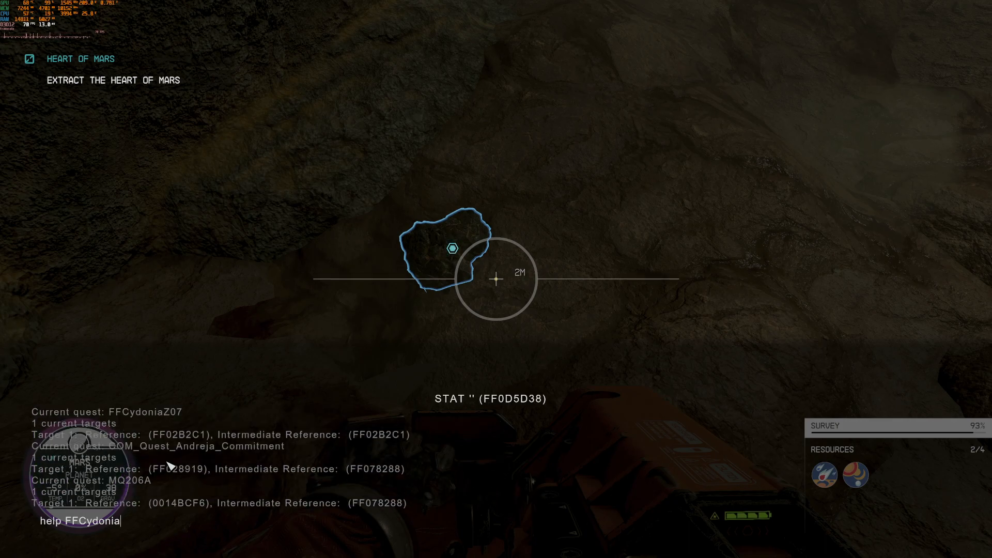
scroll(170, 465, up, 1)
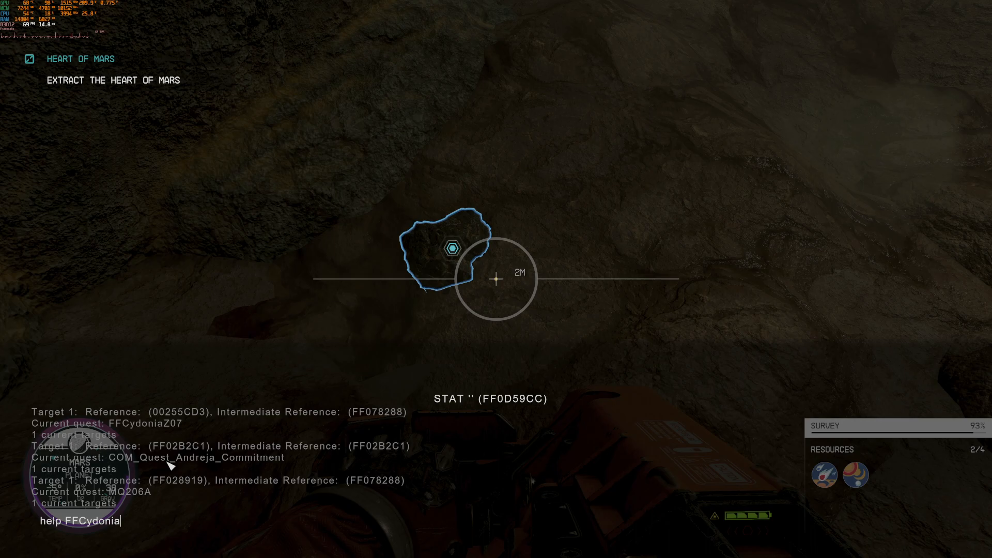
text(Z07)
Run 'help FFCydoniaZ07' to list the quest's records and identifiers.
key(Return)
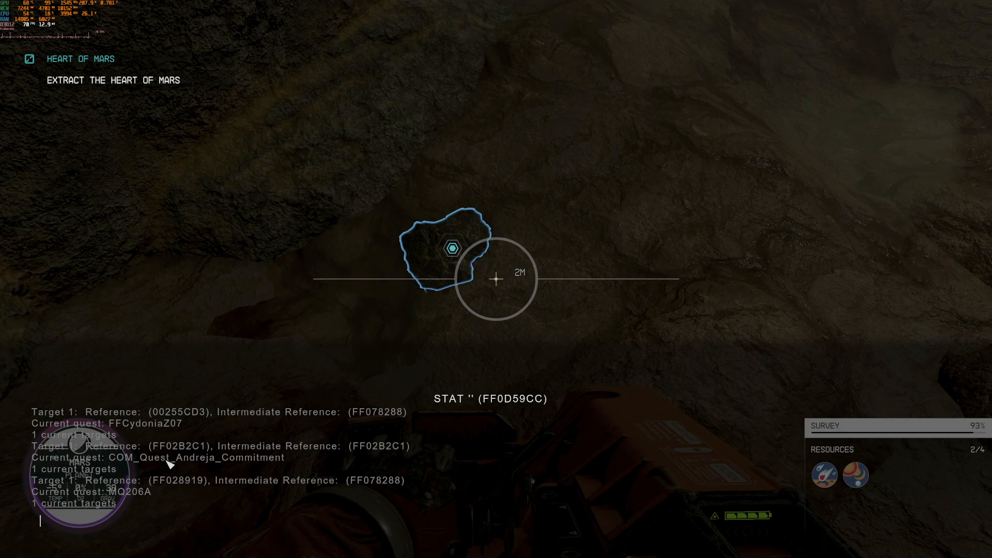
scroll(169, 464, down, 3)
scroll(134, 484, down, 1)
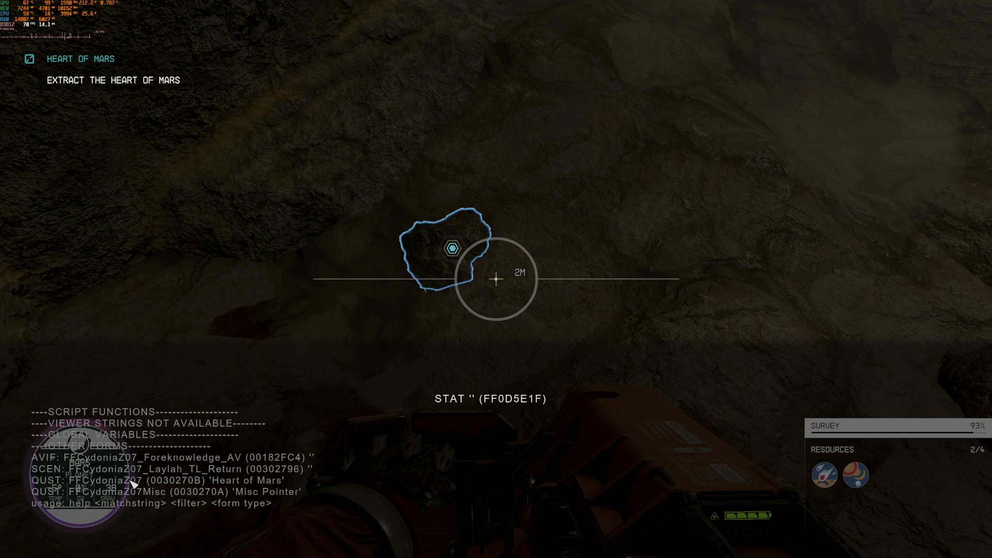
scroll(134, 484, up, 2)
scroll(133, 480, up, 1)
scroll(137, 465, down, 1)
scroll(139, 462, down, 2)
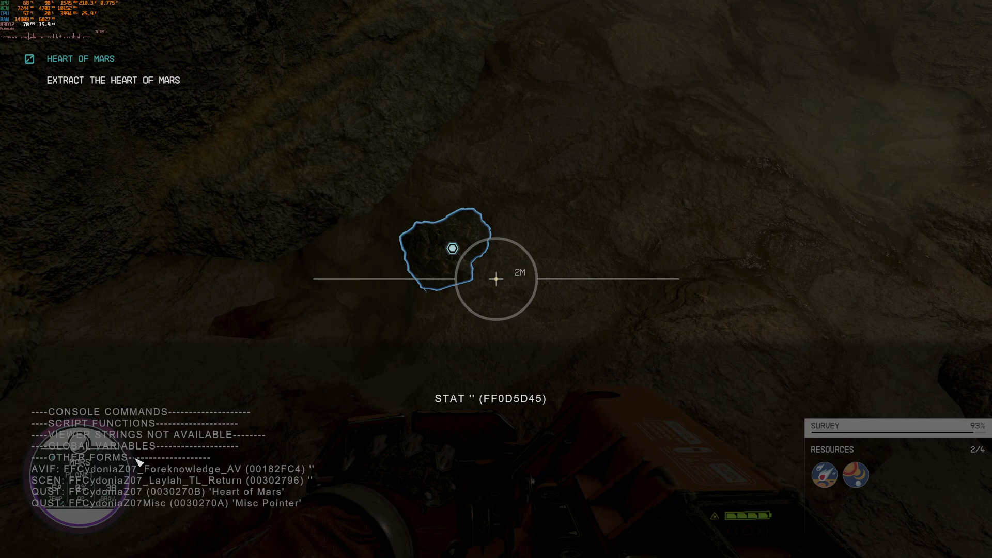
scroll(138, 462, down, 2)
scroll(134, 478, down, 1)
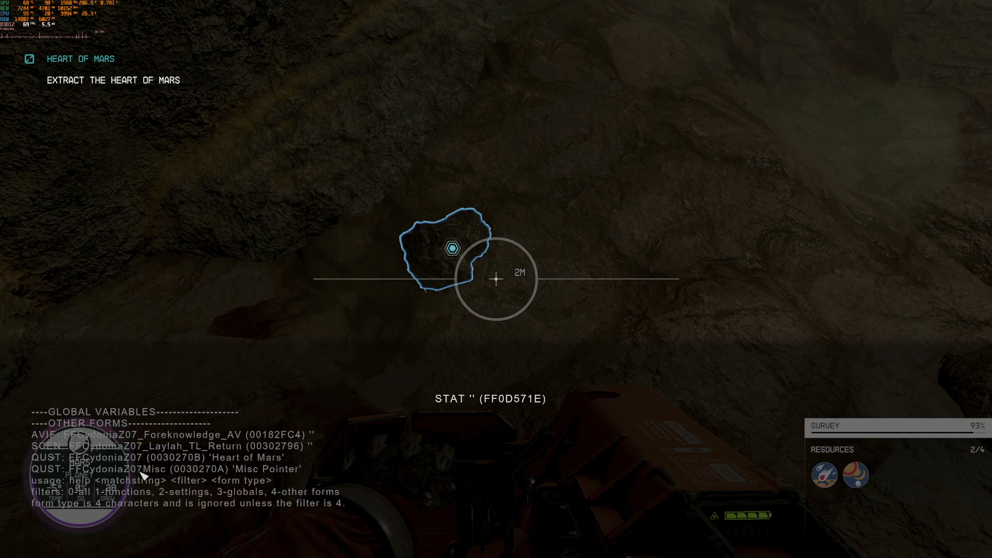
Refocus the console input line after viewing the FFCydoniaZ07 results listing quest 0030270B.
click(196, 485)
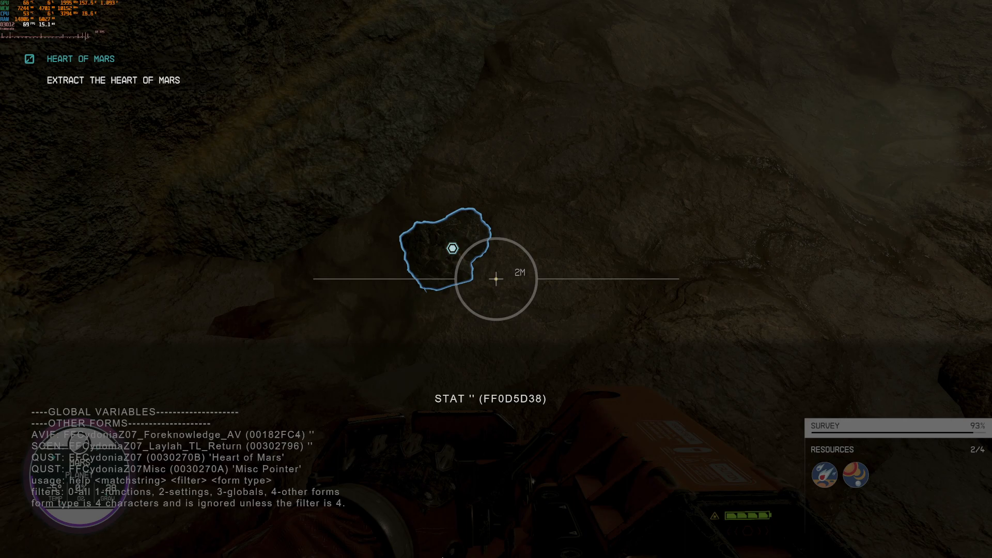
text(s)
text(Q)
text(V)
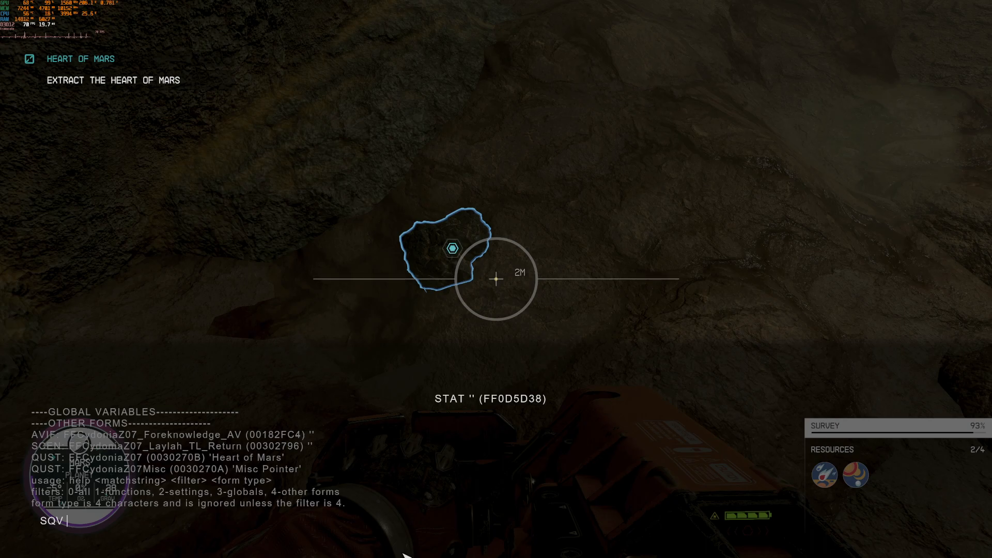
text(003)
text(02)
text(7)
text(0B)
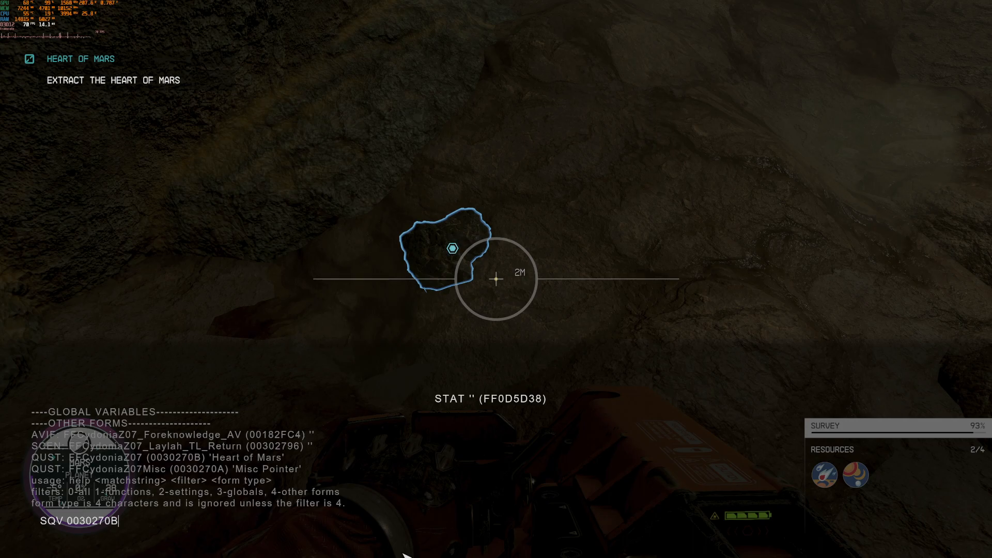
text(setstage)
Run SQV 0030270B, showing the quest enabled, running, at stage 200.
key(Return)
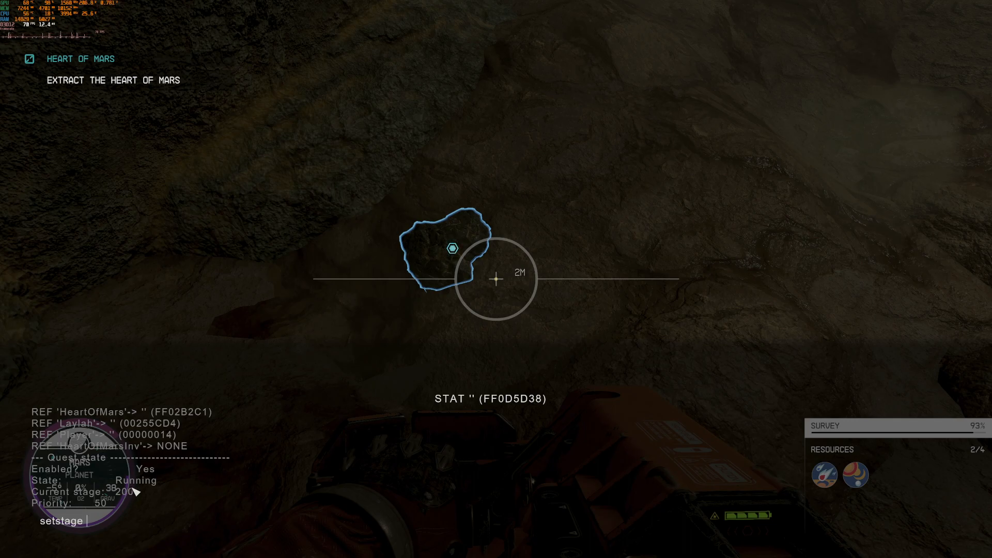
scroll(136, 492, up, 2)
scroll(136, 493, up, 2)
scroll(135, 492, up, 2)
scroll(136, 492, up, 2)
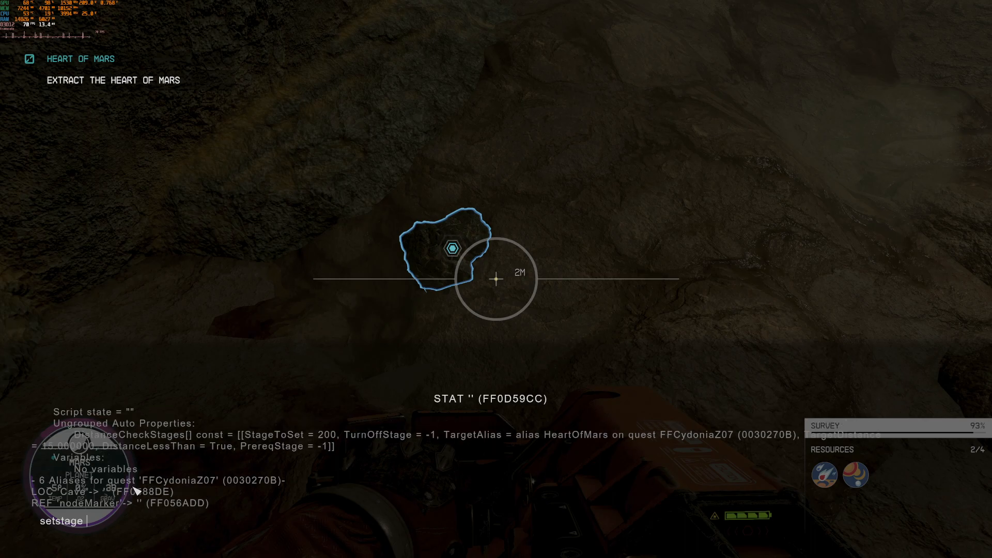
scroll(135, 492, up, 2)
scroll(136, 492, up, 2)
scroll(135, 493, up, 2)
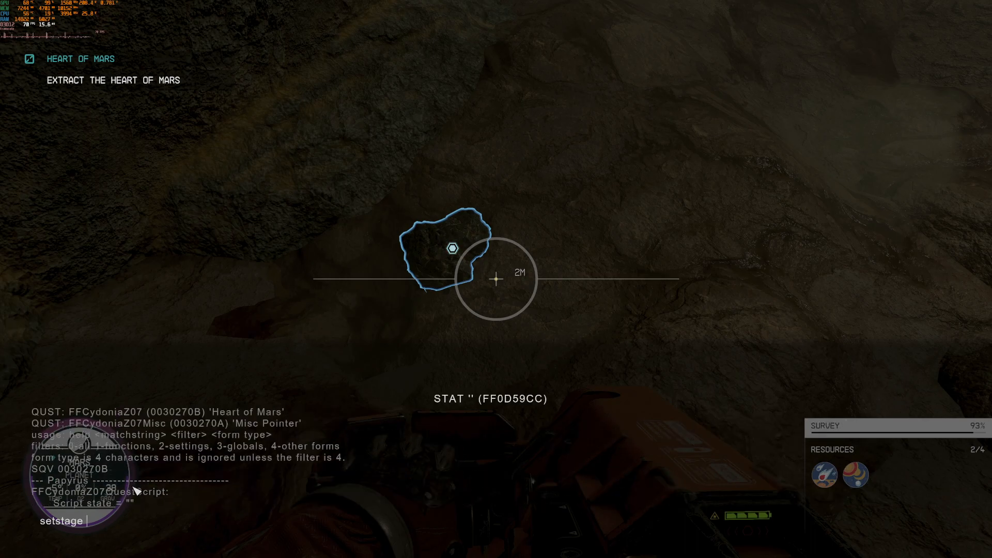
scroll(136, 490, down, 1)
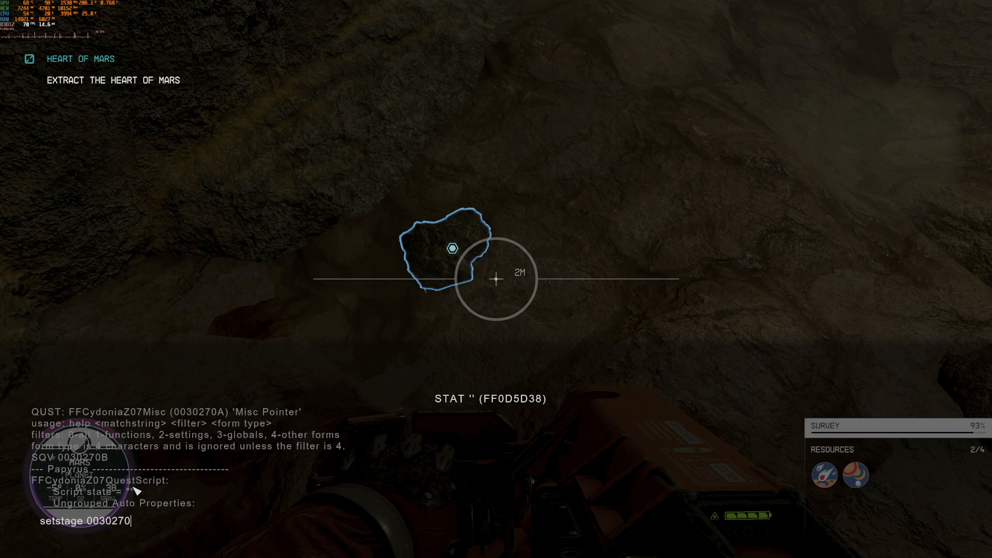
scroll(136, 491, down, 3)
scroll(136, 489, down, 3)
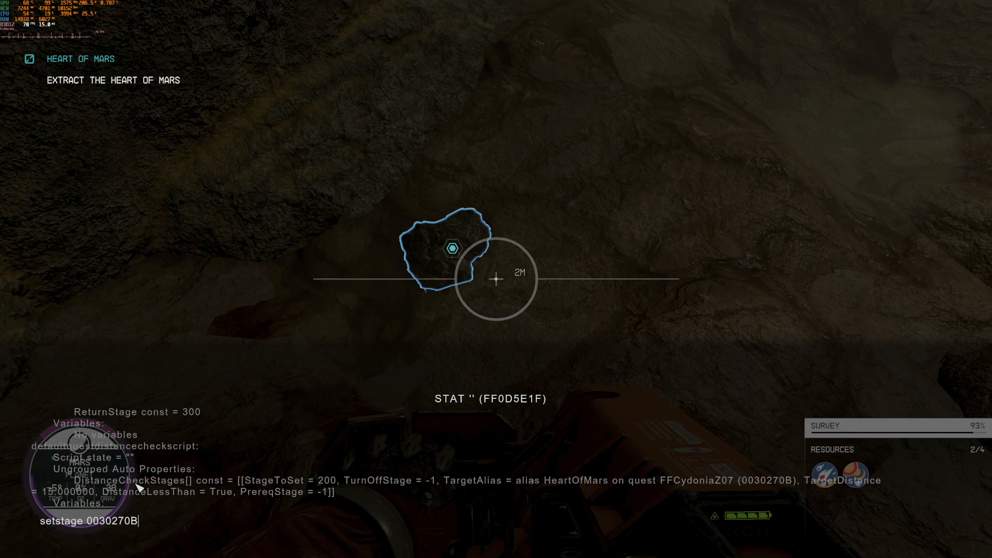
scroll(135, 484, down, 3)
scroll(135, 481, down, 1)
text(300)
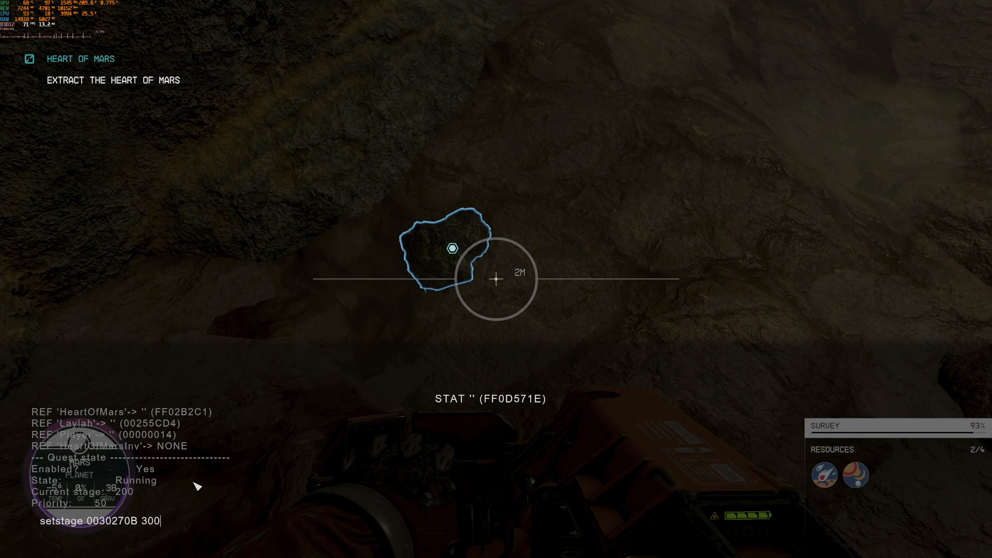
Run 'setstage 0030270B 300' so extraction is checked off and the objective becomes Return to Laylah.
key(Return)
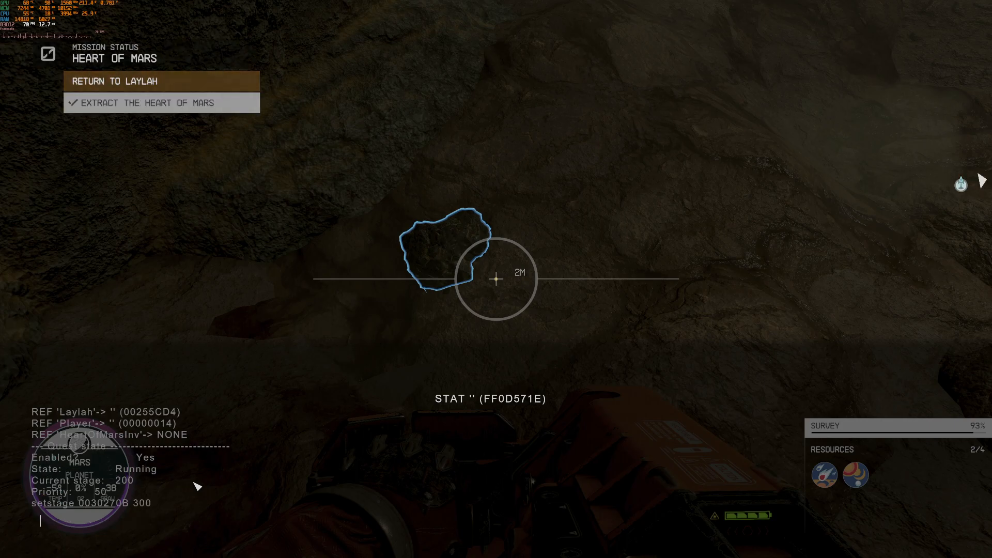
Leave the console, bring up Missions and set a course to Cydonia for Return to Laylah.
key(grave)
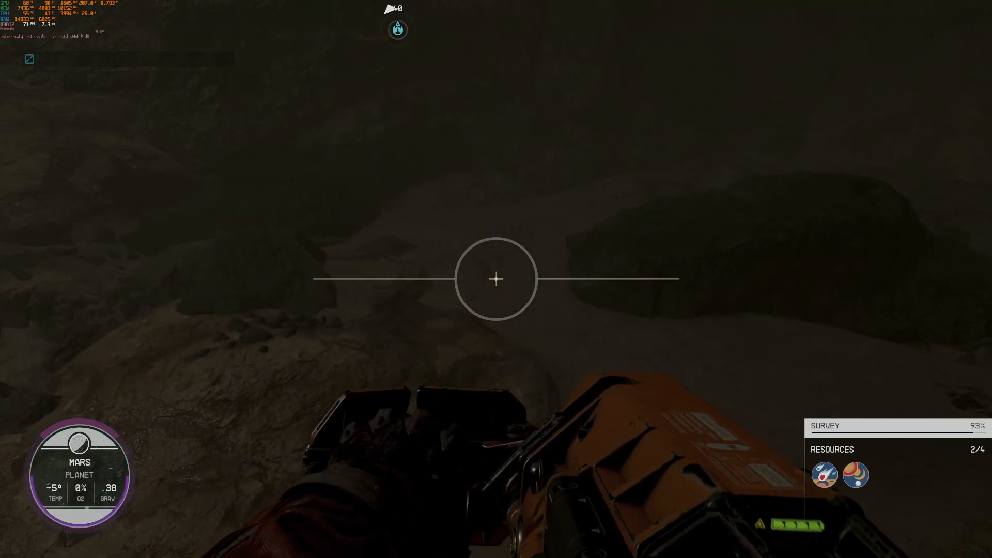
key(f)
key(l)
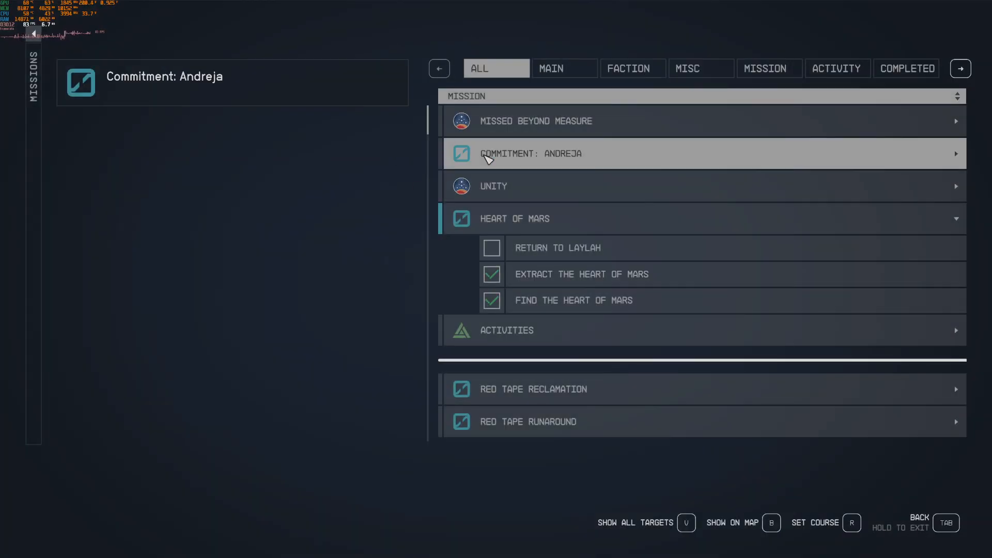
key(r)
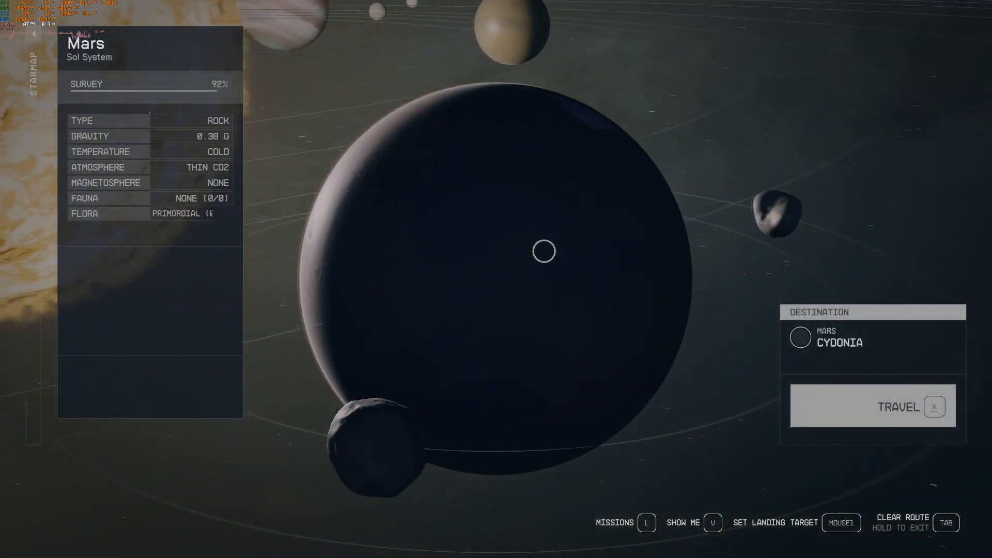
Travel to Cydonia, walk the colony tunnels to the bulkhead and cycle the airlock.
key(x)
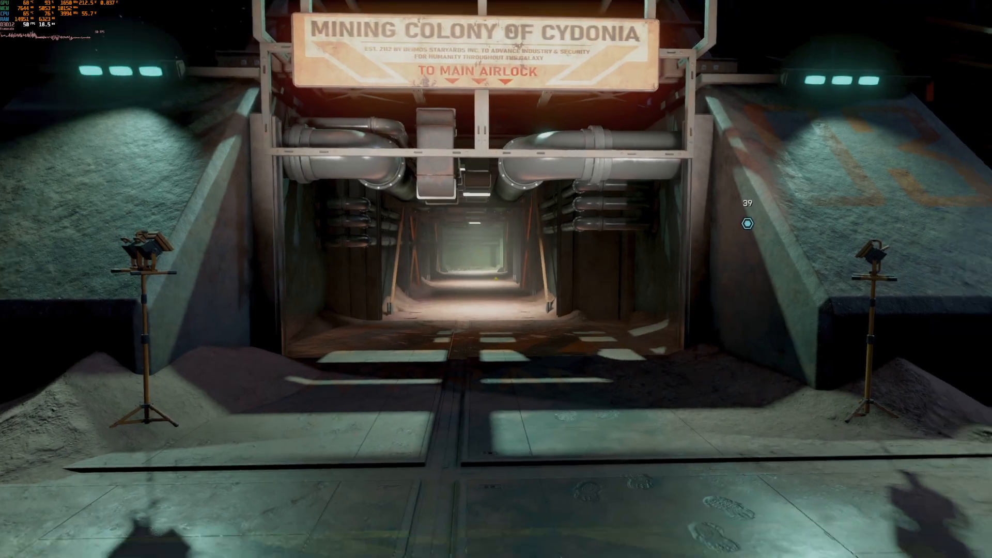
key(w)
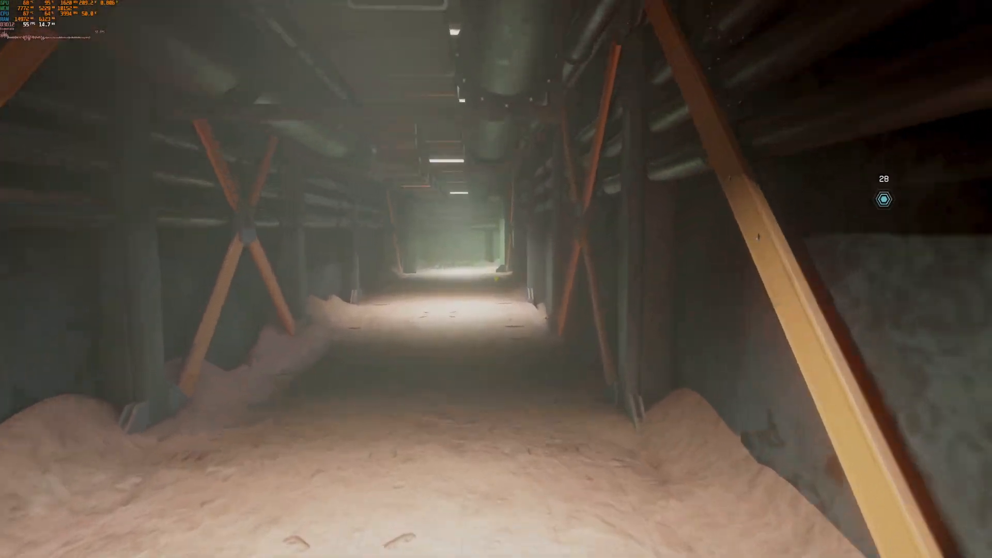
key(w)
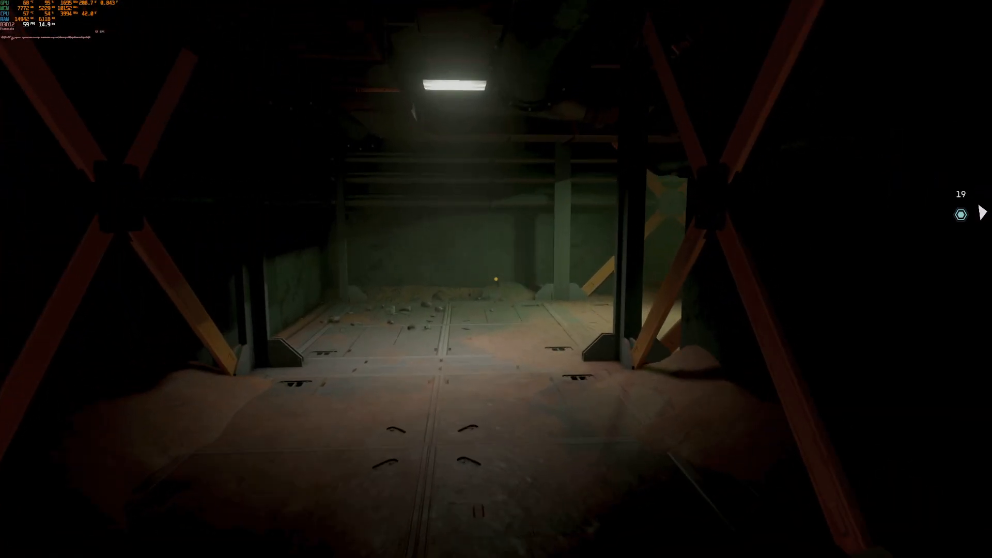
key(w)
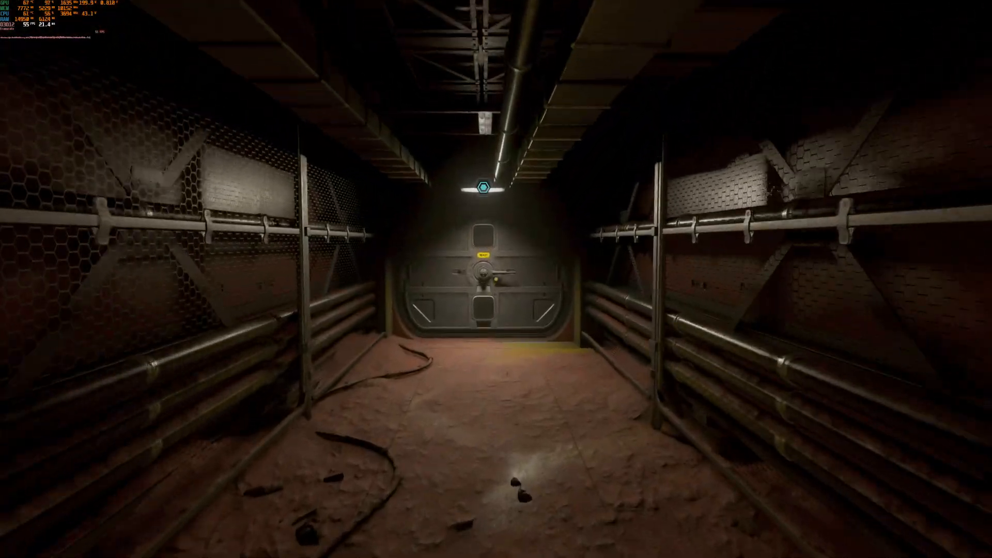
key(w)
key(e)
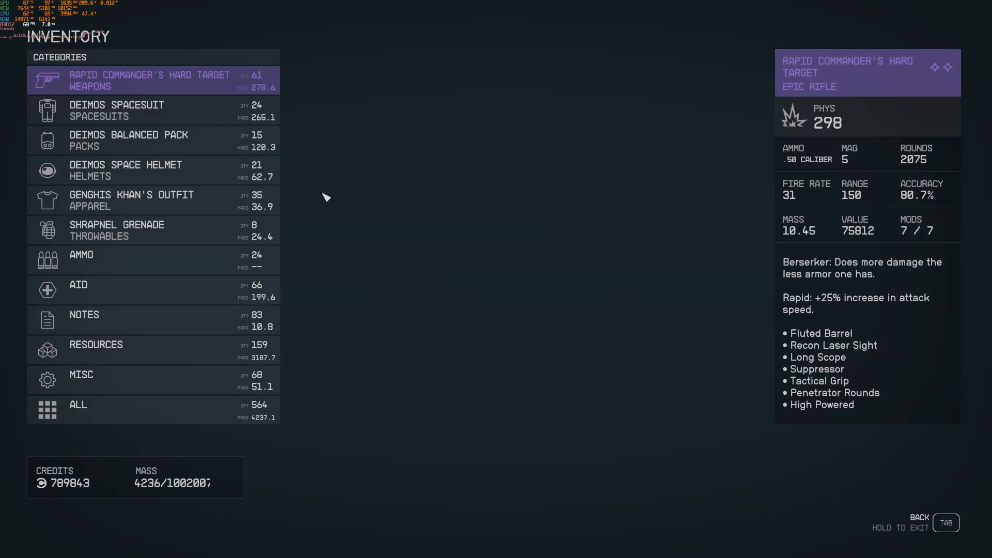
Review the MISC, Resources and ALL item lists in the inventory.
click(128, 378)
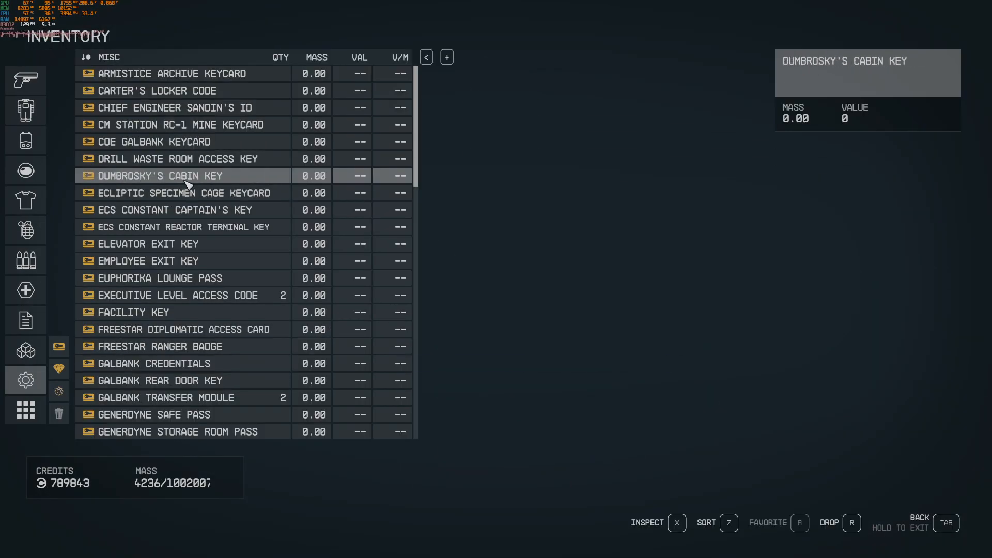
key(Tab)
click(97, 350)
key(Tab)
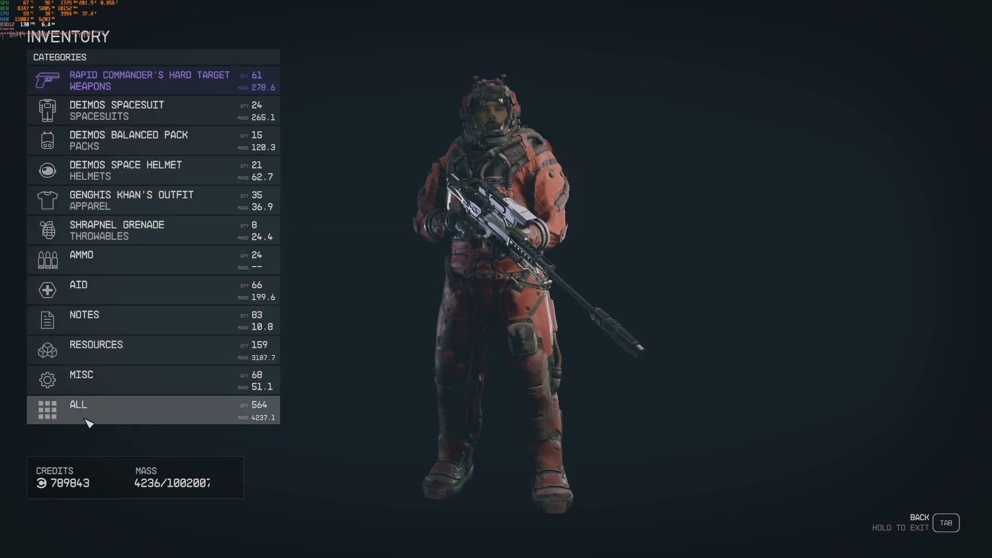
click(85, 408)
key(Tab)
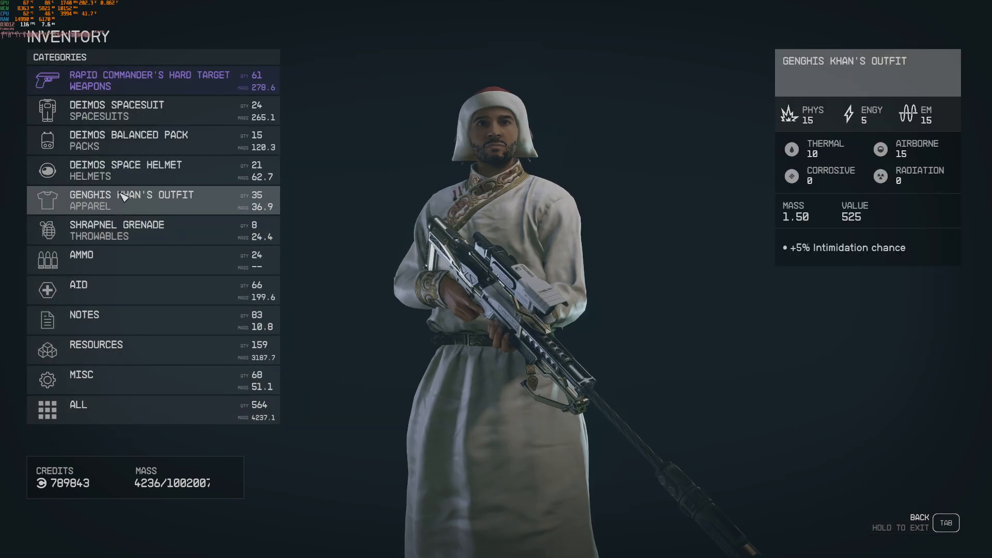
Leave the inventory and walk through Cydonia's tunnels to the residential door.
key(Tab)
key(w)
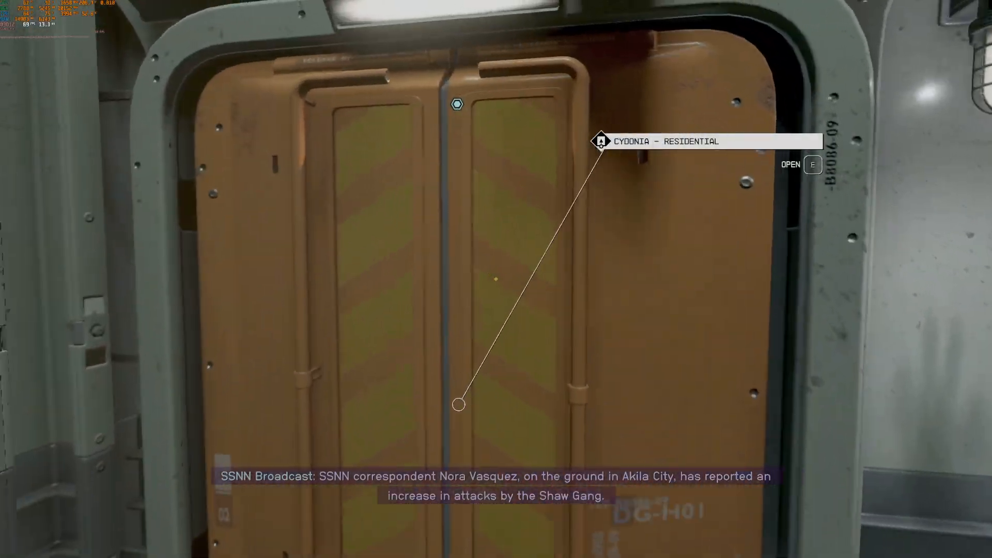
Enter Cydonia Residential and begin talking with Laylah.
key(e)
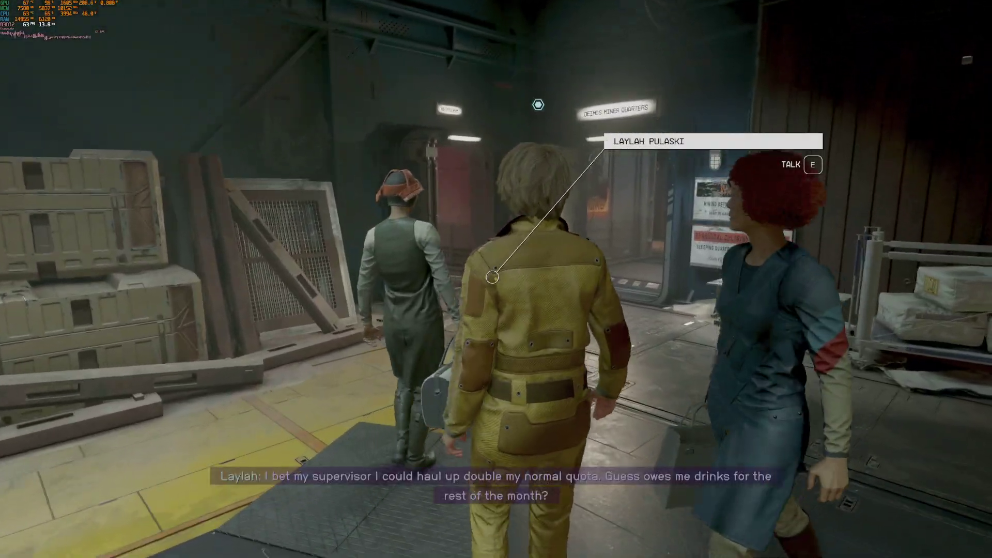
key(e)
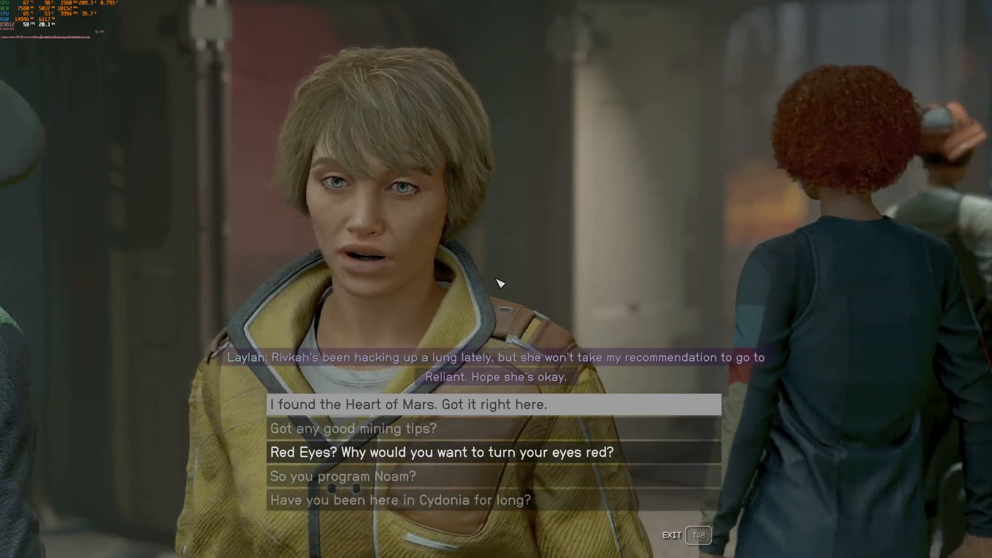
Tell Laylah the Heart of Mars was found, collect the rewards, and view the missions list.
key(e)
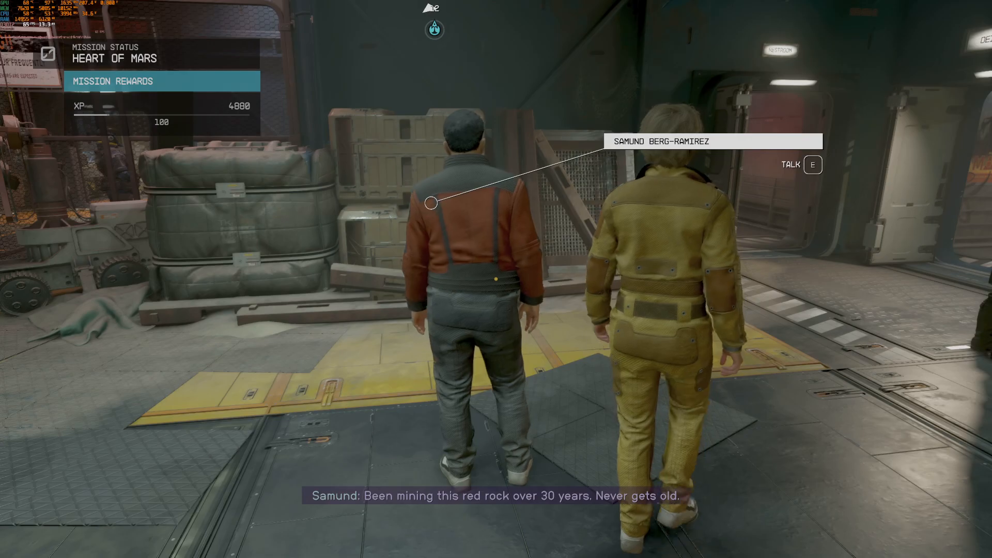
key(l)
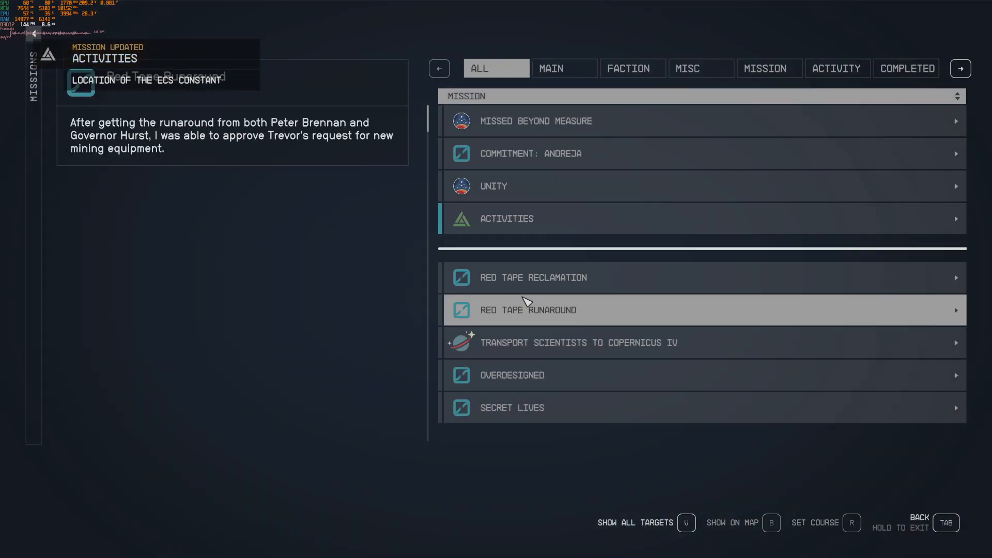
scroll(536, 318, down, 5)
scroll(534, 320, down, 2)
scroll(535, 321, up, 2)
scroll(533, 310, up, 5)
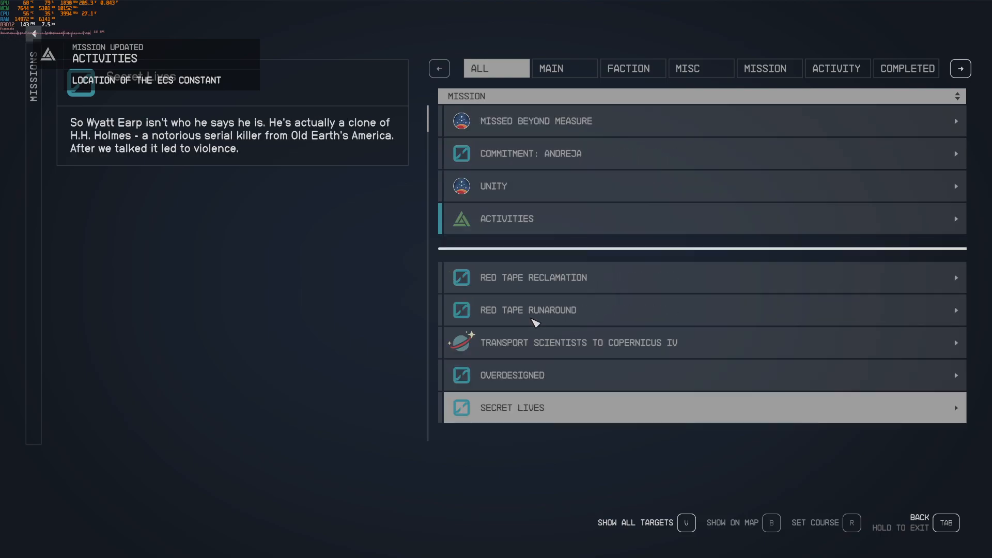
scroll(535, 279, down, 4)
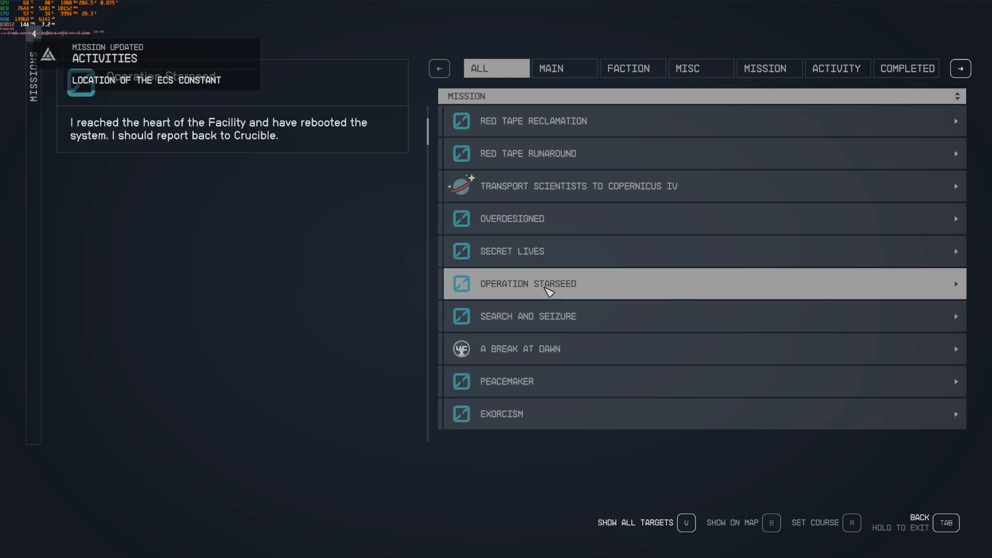
scroll(535, 279, up, 4)
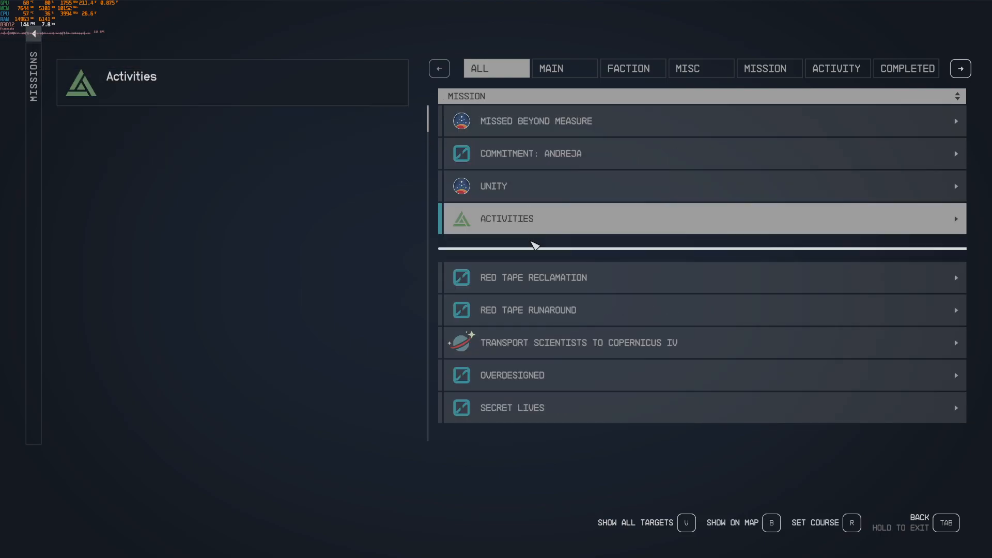